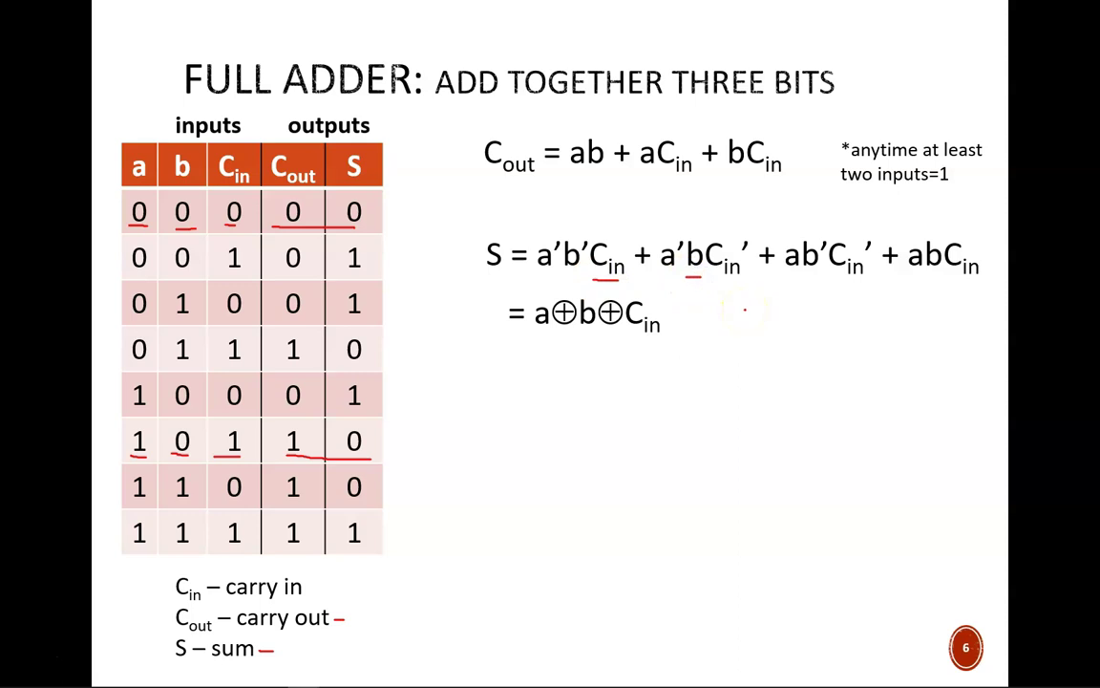
# - Underline a literal in the ab'Cin' term of the S equation in red ink
pyautogui.moveTo(785, 275); pyautogui.dragTo(798, 275)
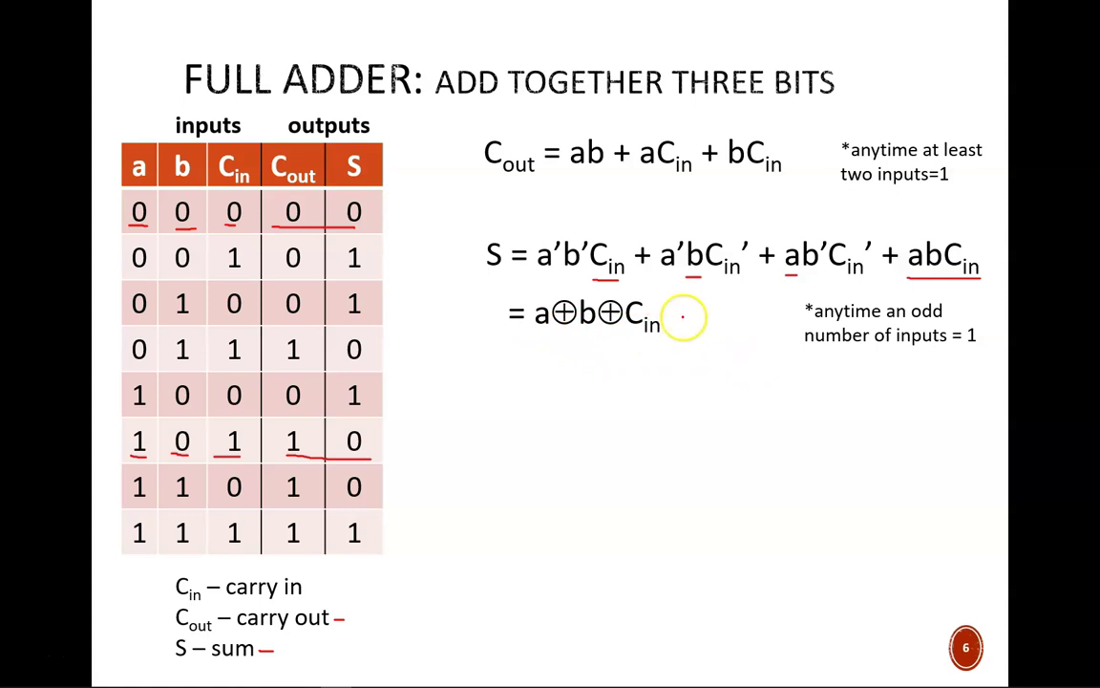
# - Reveal the gate-level full-adder circuit, then advance to slide 7, 'Full Adder: Alternative Layout'
pyautogui.click(478, 448)
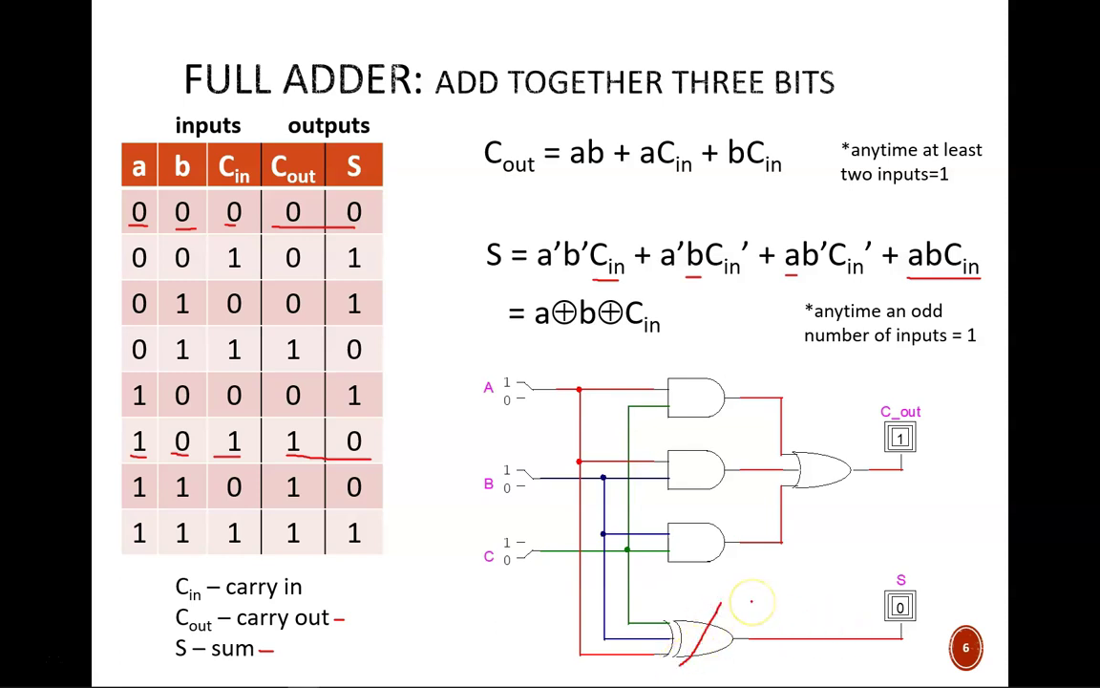
pyautogui.press('Right')
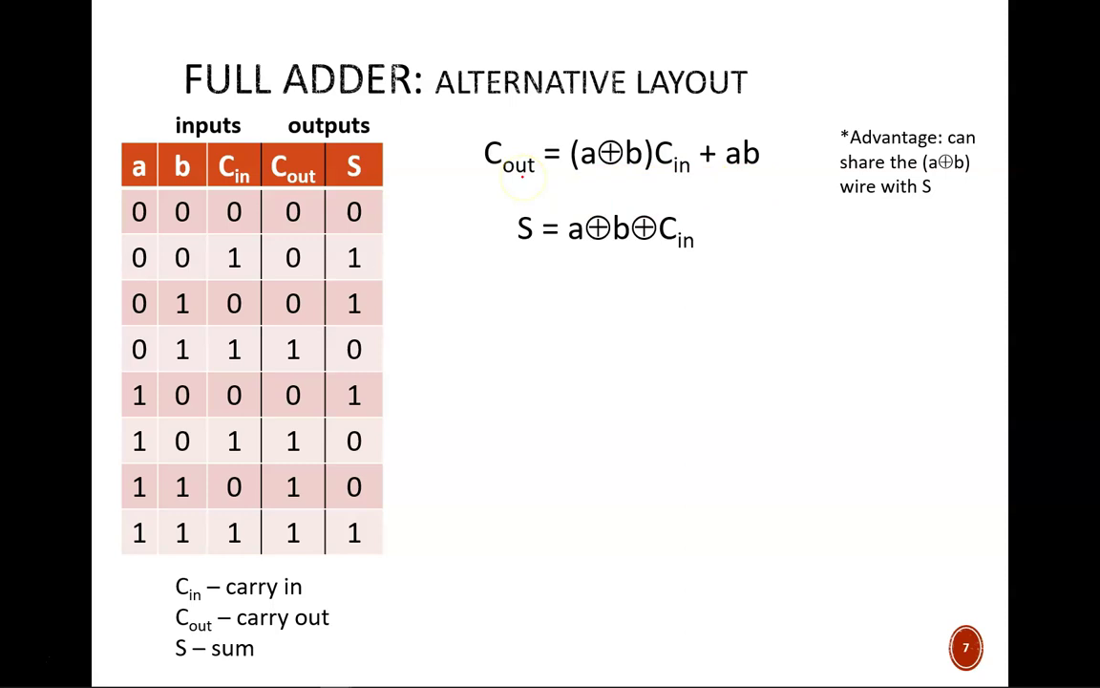
# - Underline ab, Cin and (a⊕b) in the C_out equation, then show the alternative gate circuit
pyautogui.moveTo(724, 175); pyautogui.dragTo(770, 175)
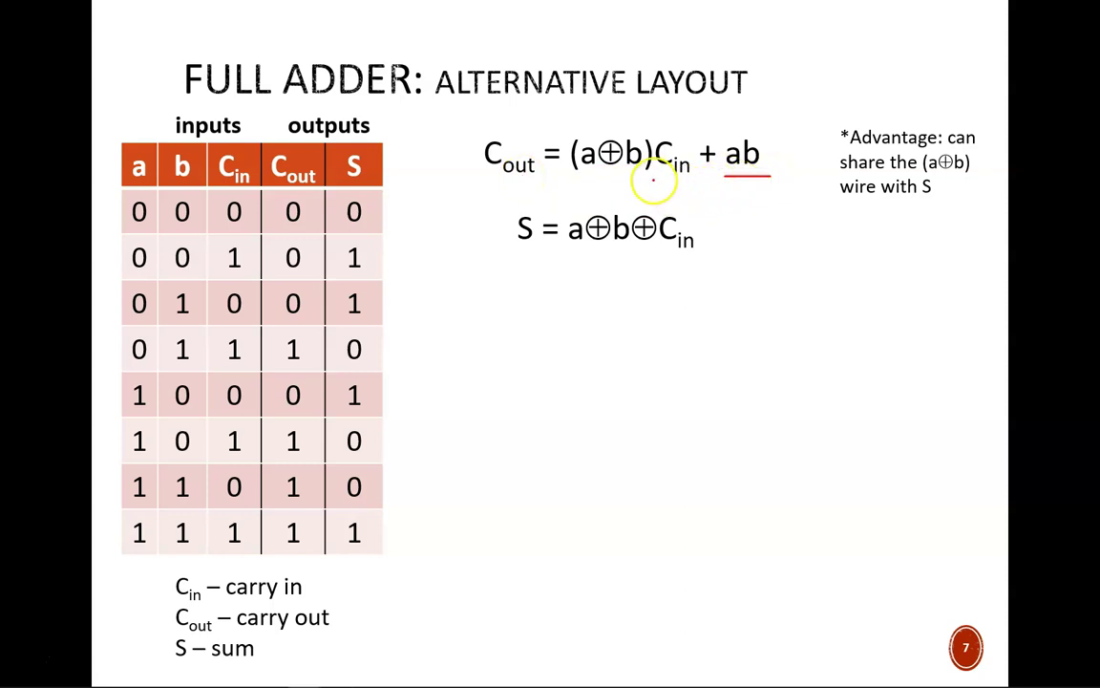
pyautogui.moveTo(653, 177); pyautogui.dragTo(687, 179)
pyautogui.moveTo(579, 175); pyautogui.dragTo(633, 175)
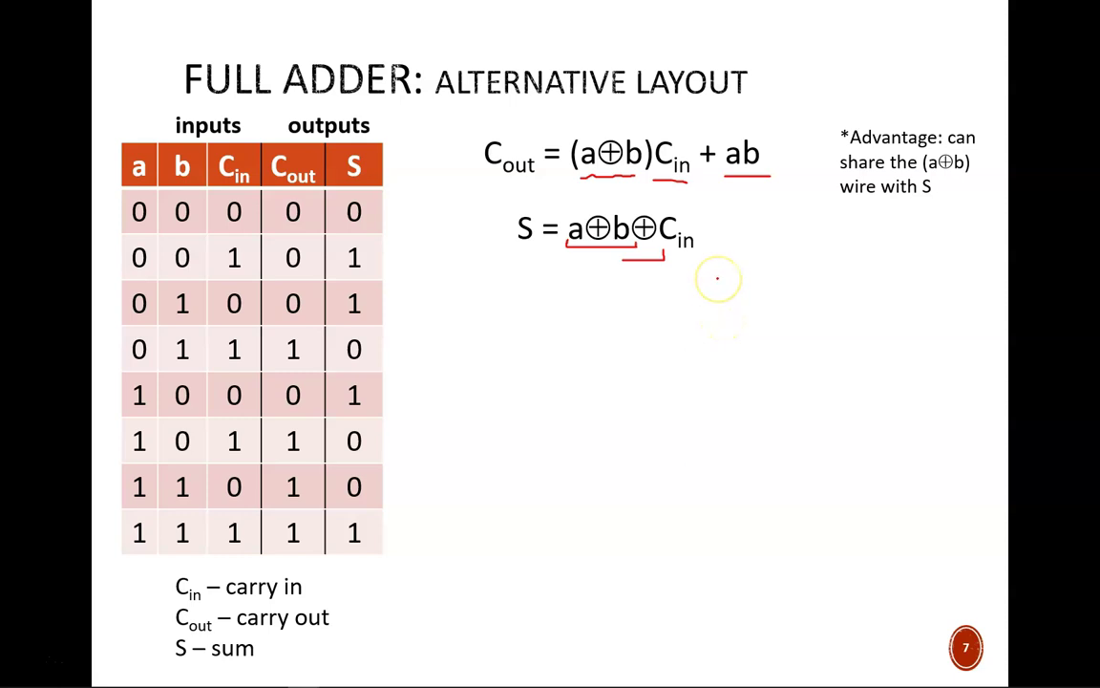
pyautogui.press('Right')
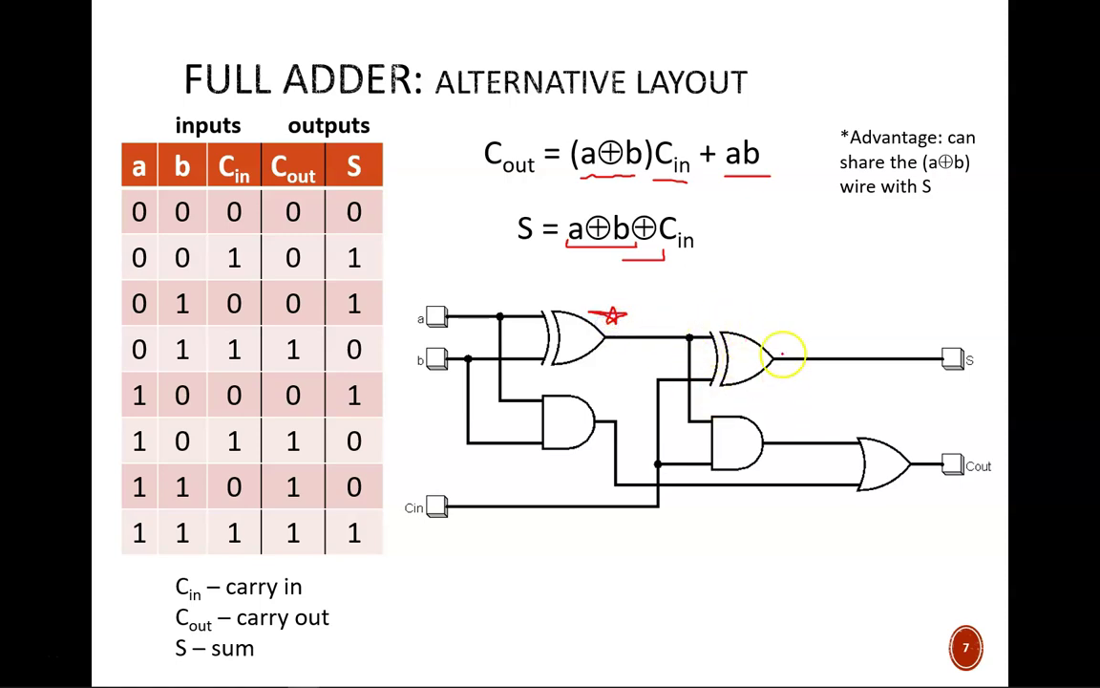
# - Underline the circuit's S output label in red ink
pyautogui.moveTo(957, 375); pyautogui.dragTo(979, 375)
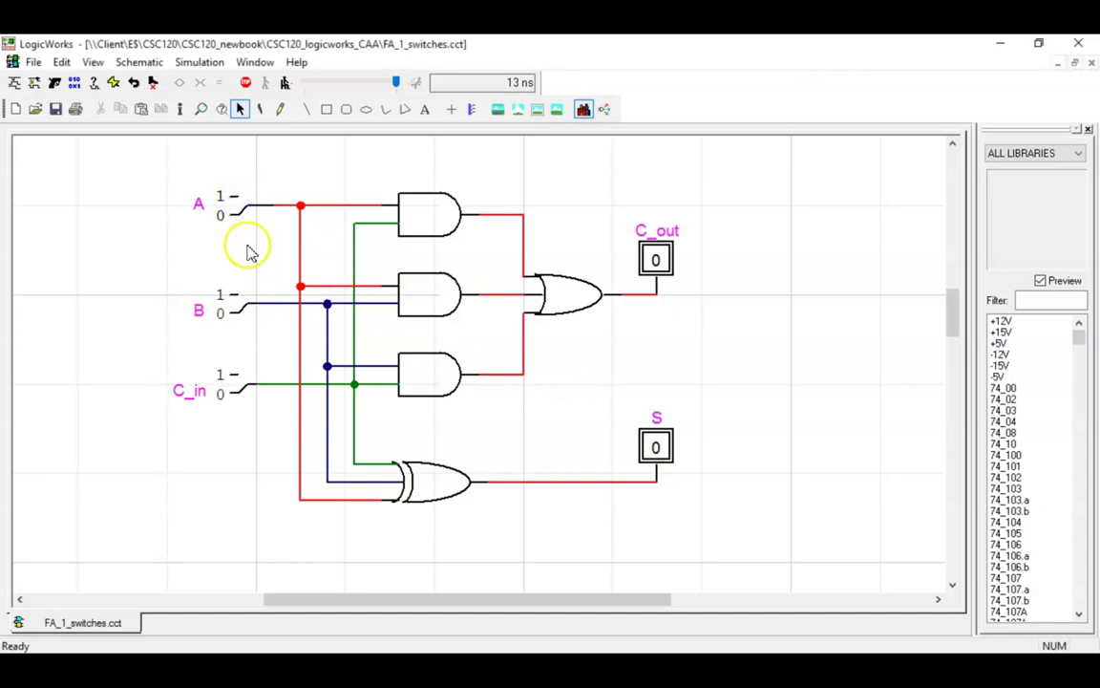
# - Toggle the A, B and C_in switches through several combinations, finishing with all three at 1
pyautogui.click(239, 215)
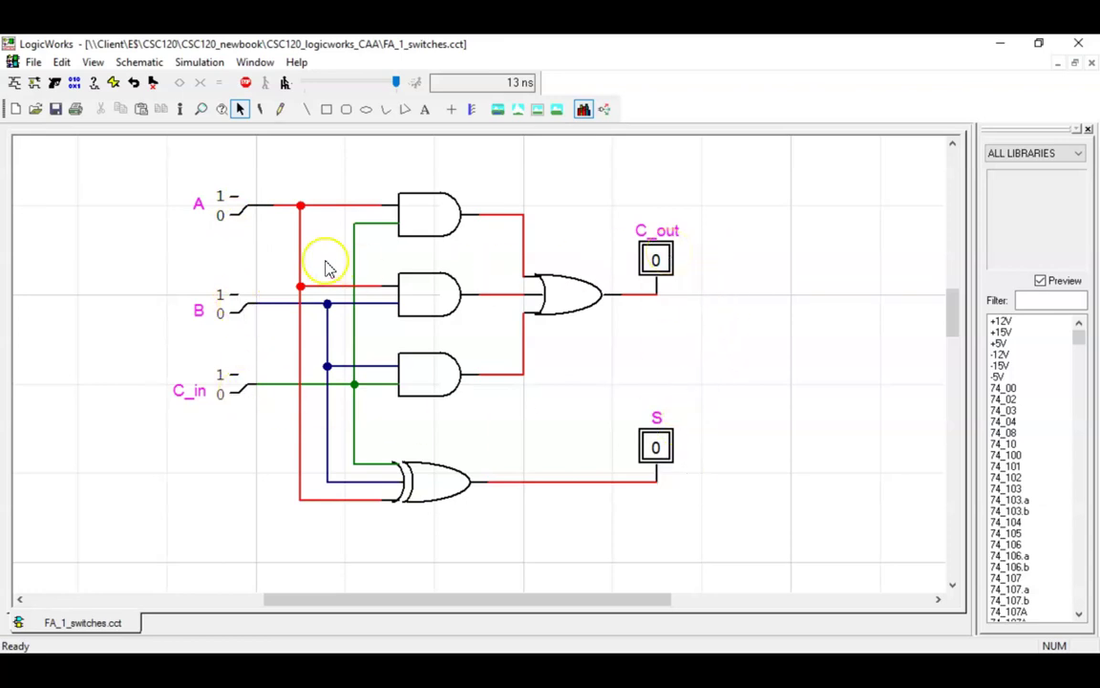
pyautogui.click(222, 203)
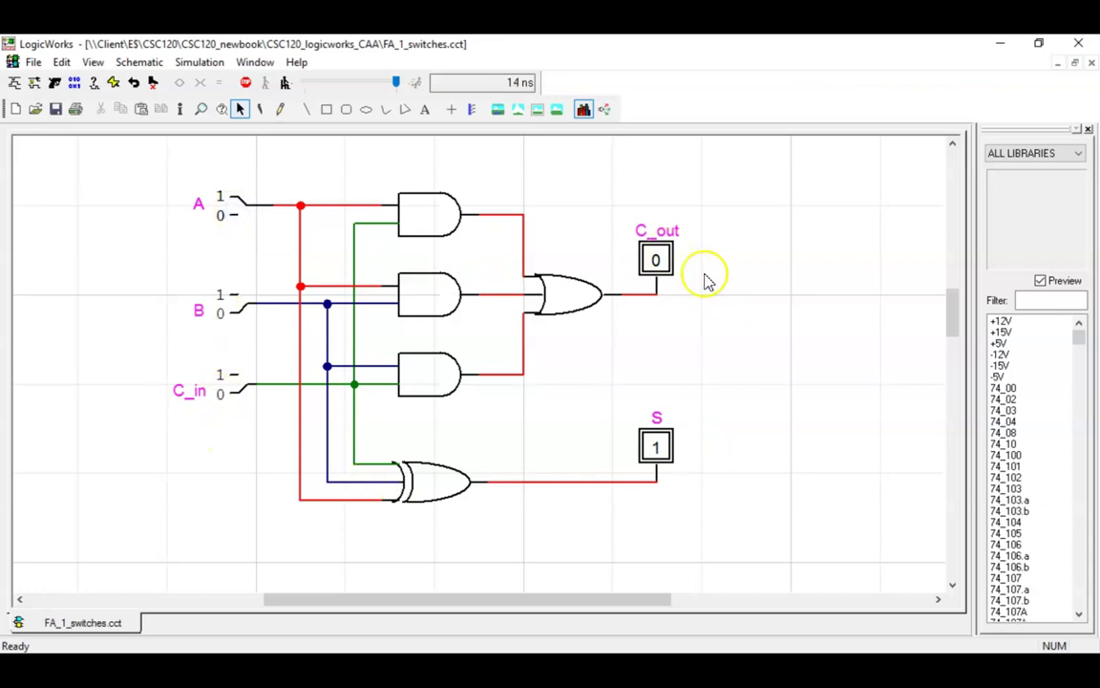
pyautogui.click(237, 303)
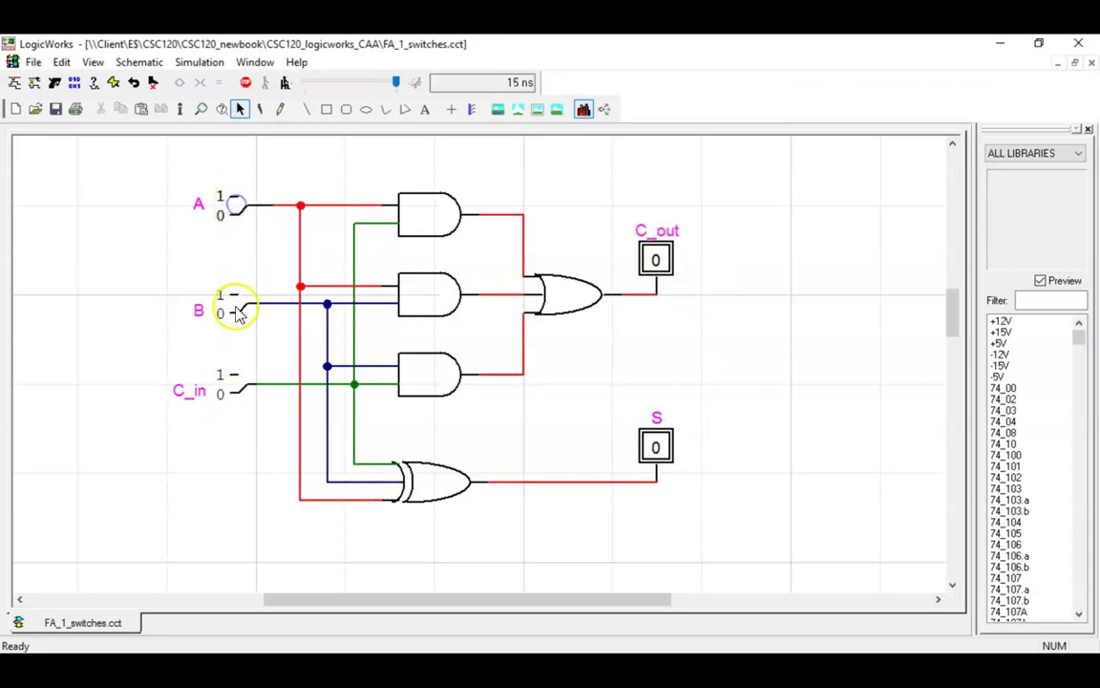
pyautogui.click(230, 306)
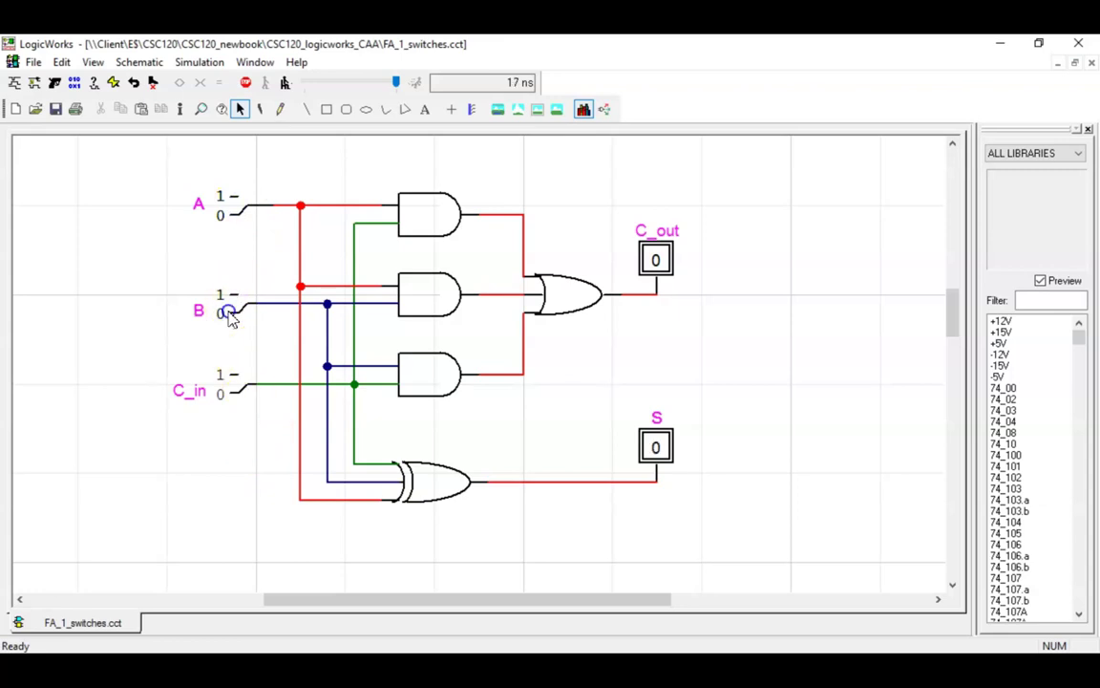
pyautogui.click(233, 385)
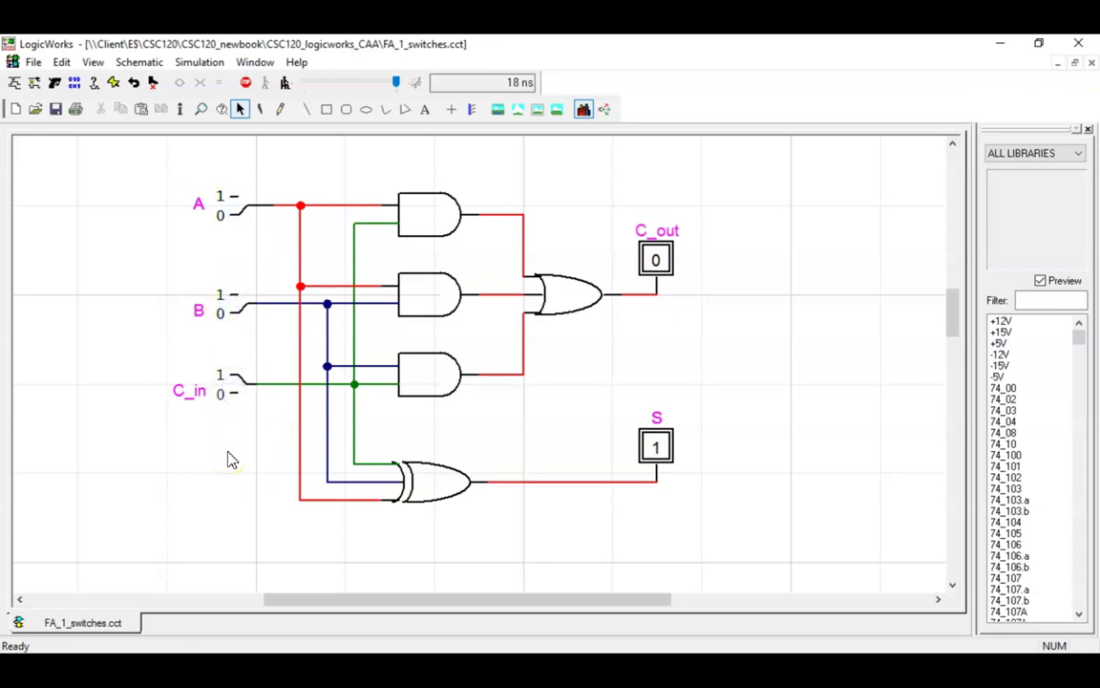
pyautogui.click(239, 212)
pyautogui.click(238, 311)
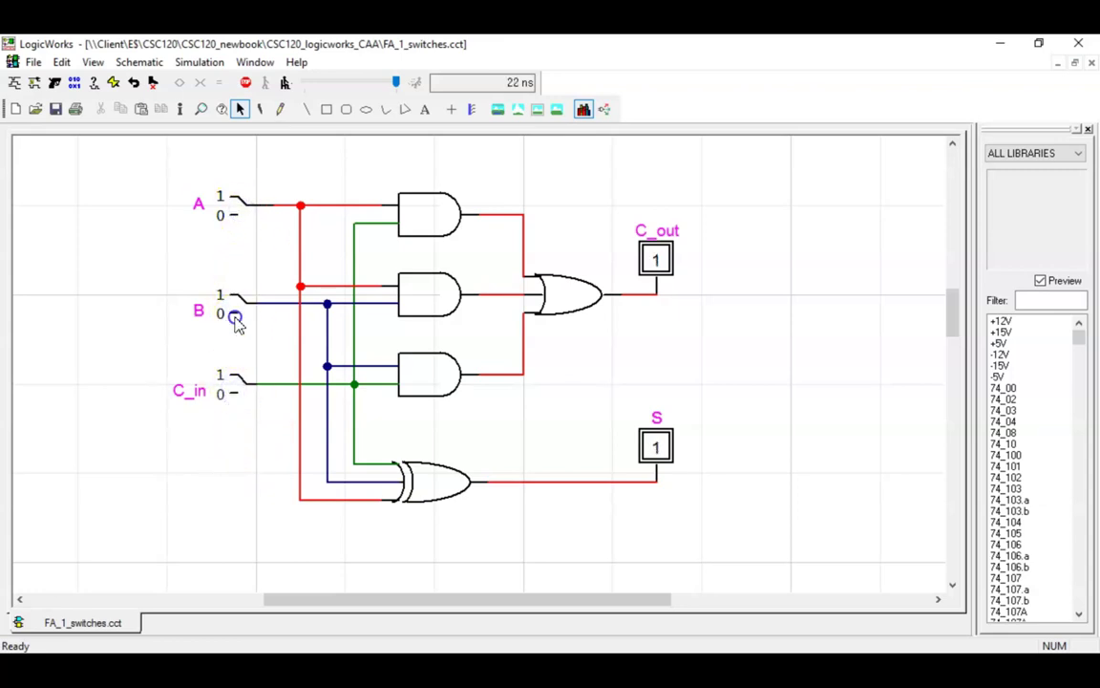
pyautogui.click(244, 383)
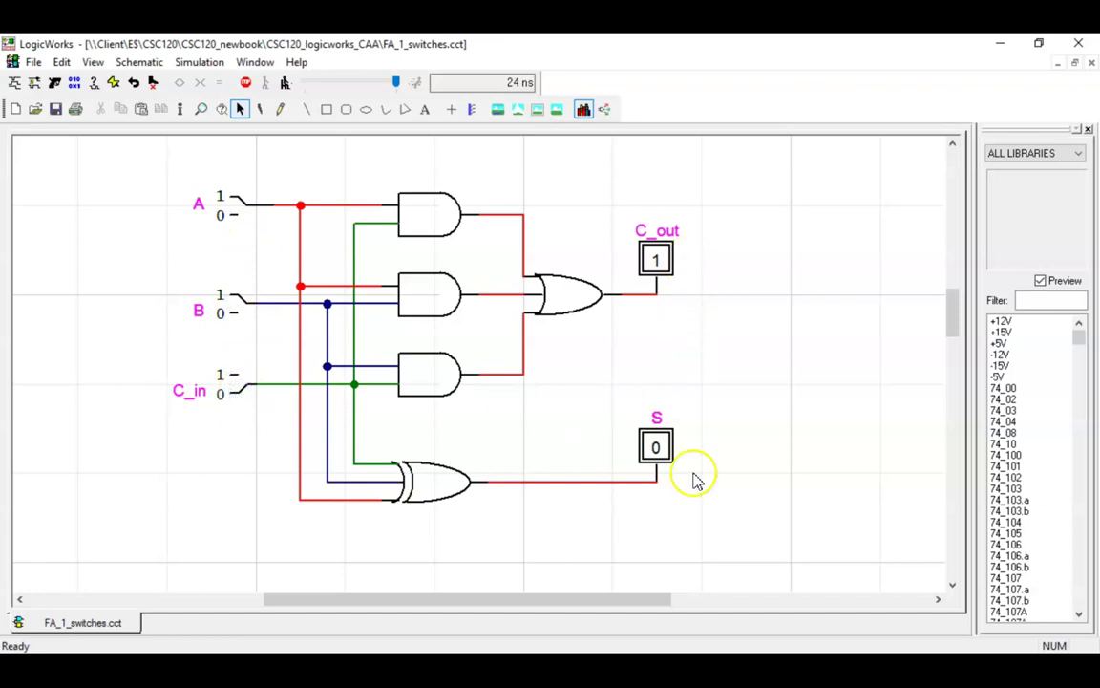
pyautogui.click(235, 305)
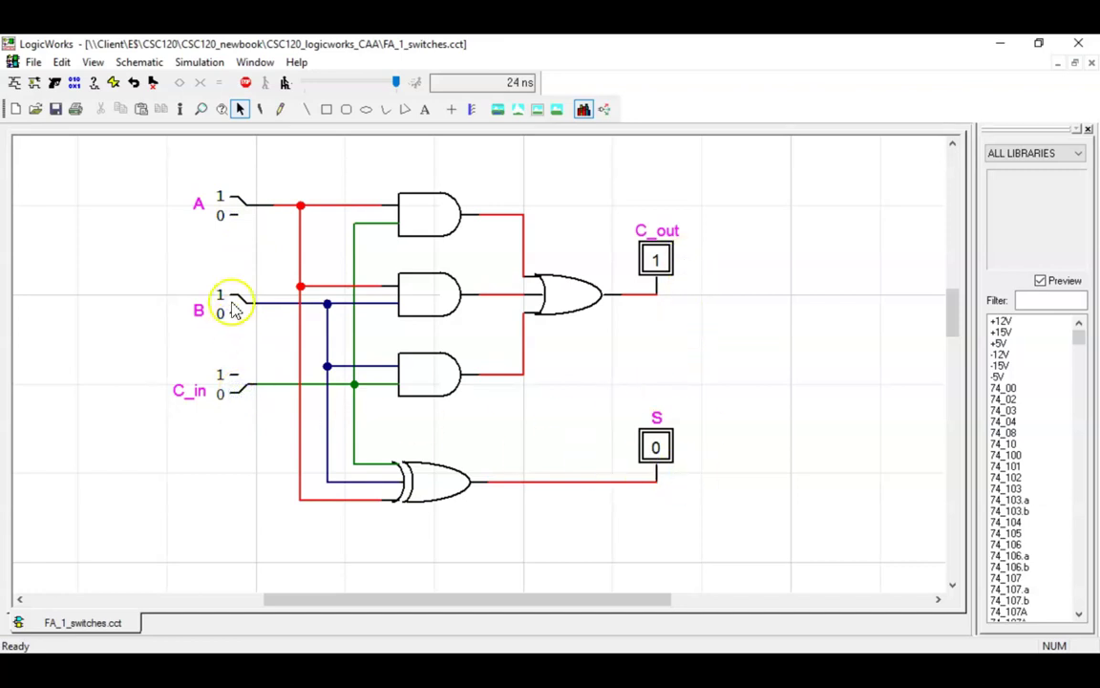
pyautogui.click(234, 383)
pyautogui.click(239, 437)
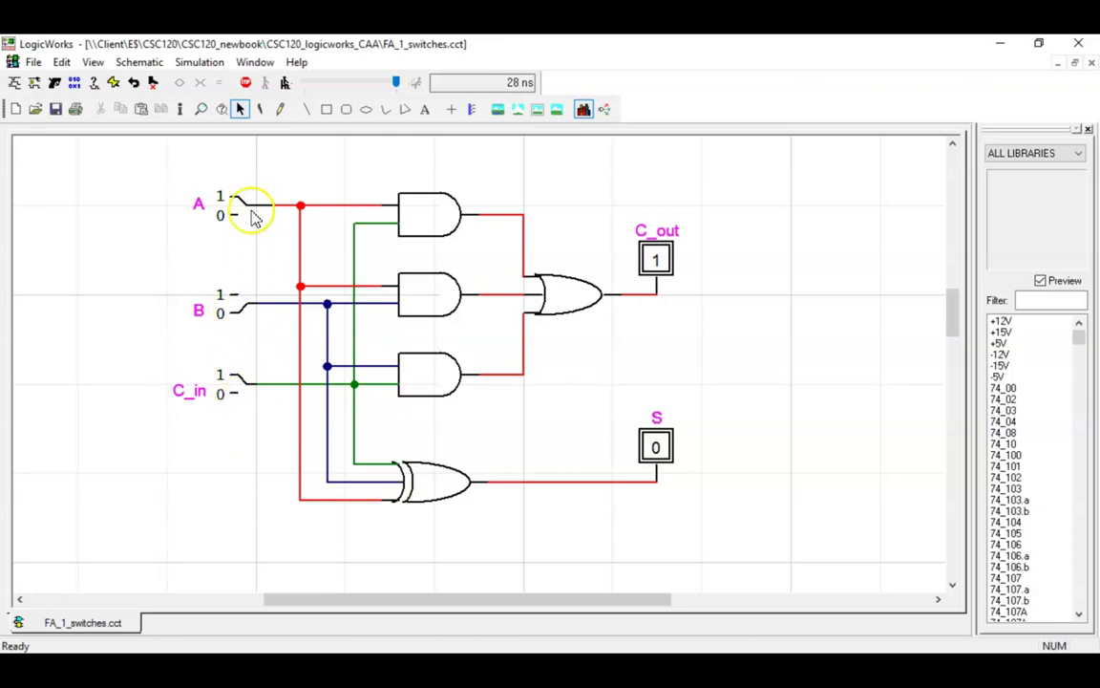
pyautogui.click(232, 313)
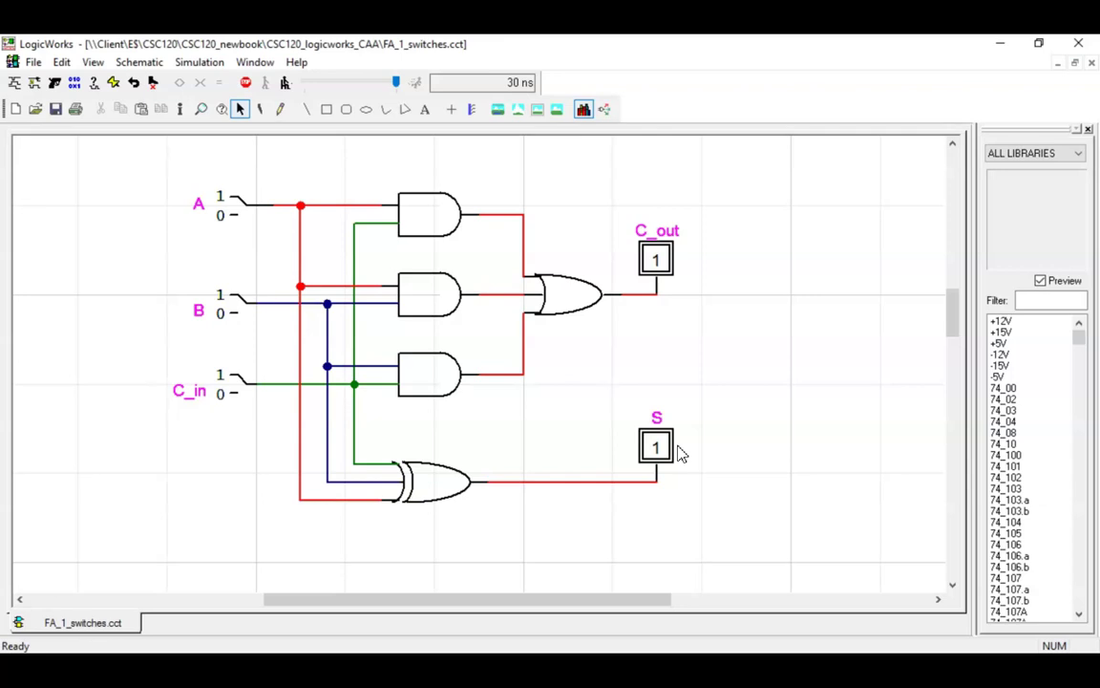
# - Scroll the schematic down to the full adder built from two HA_1 blocks and an OR gate
pyautogui.scroll(-3, 722, 451)
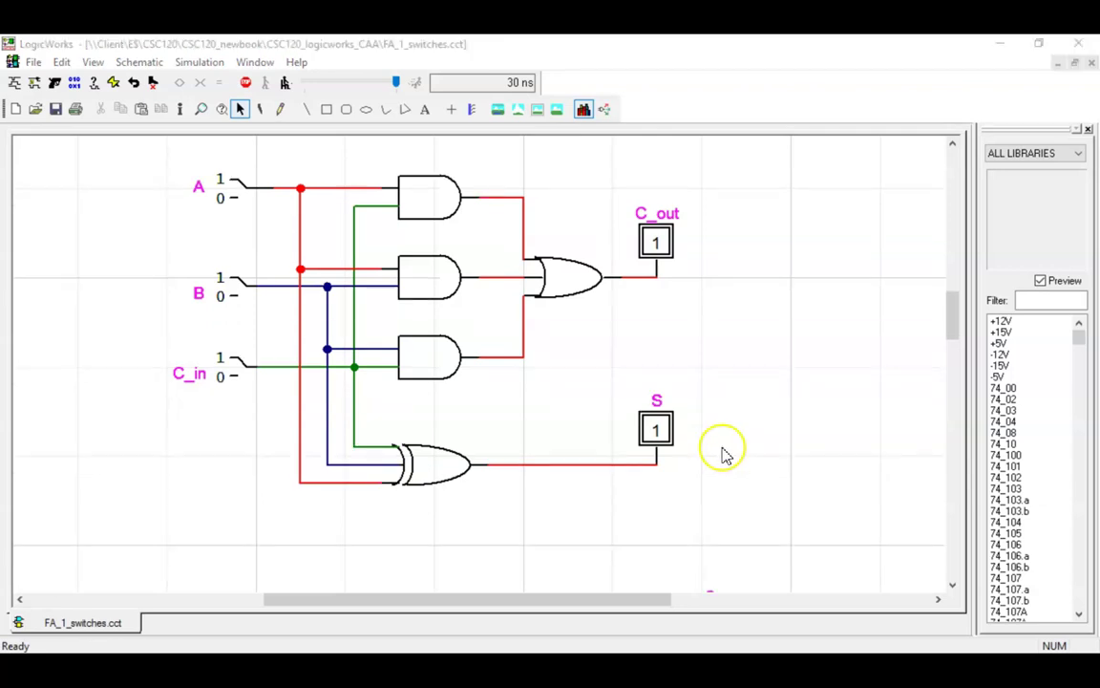
pyautogui.scroll(-5, 721, 452)
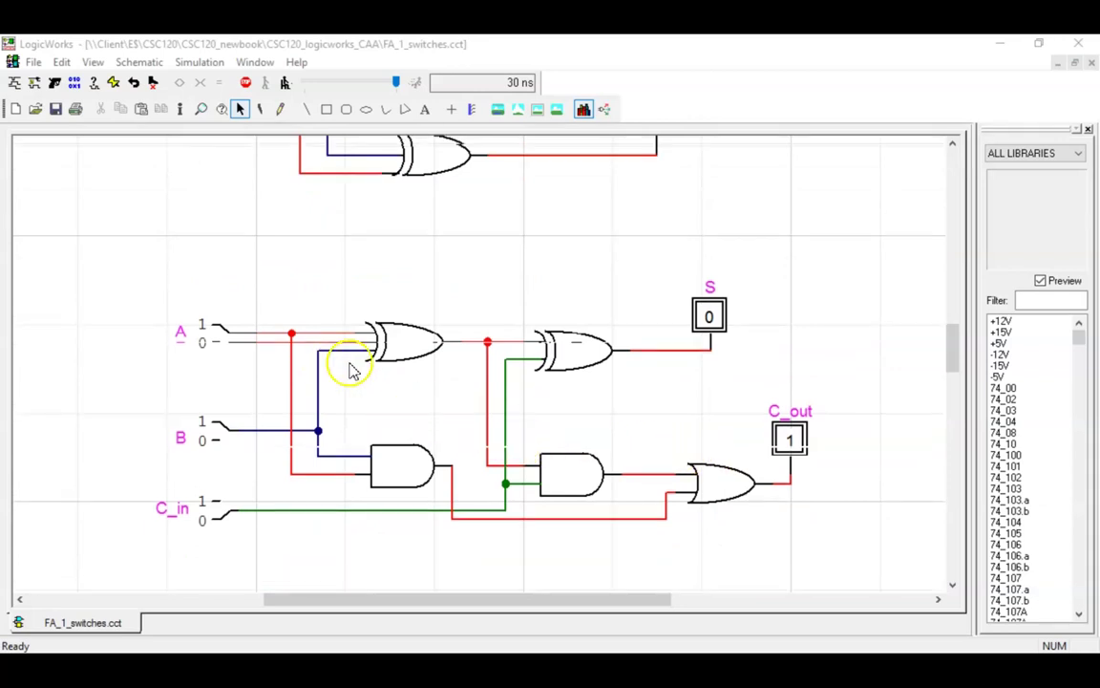
pyautogui.scroll(1, 348, 391)
pyautogui.scroll(-1, 348, 391)
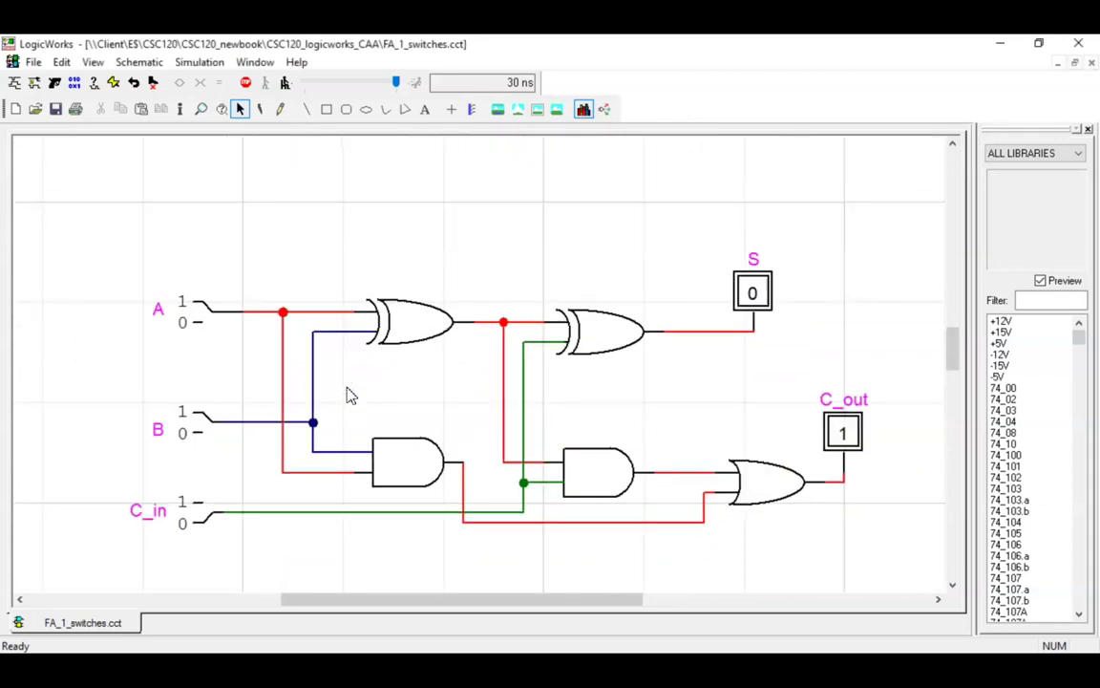
pyautogui.click(403, 399)
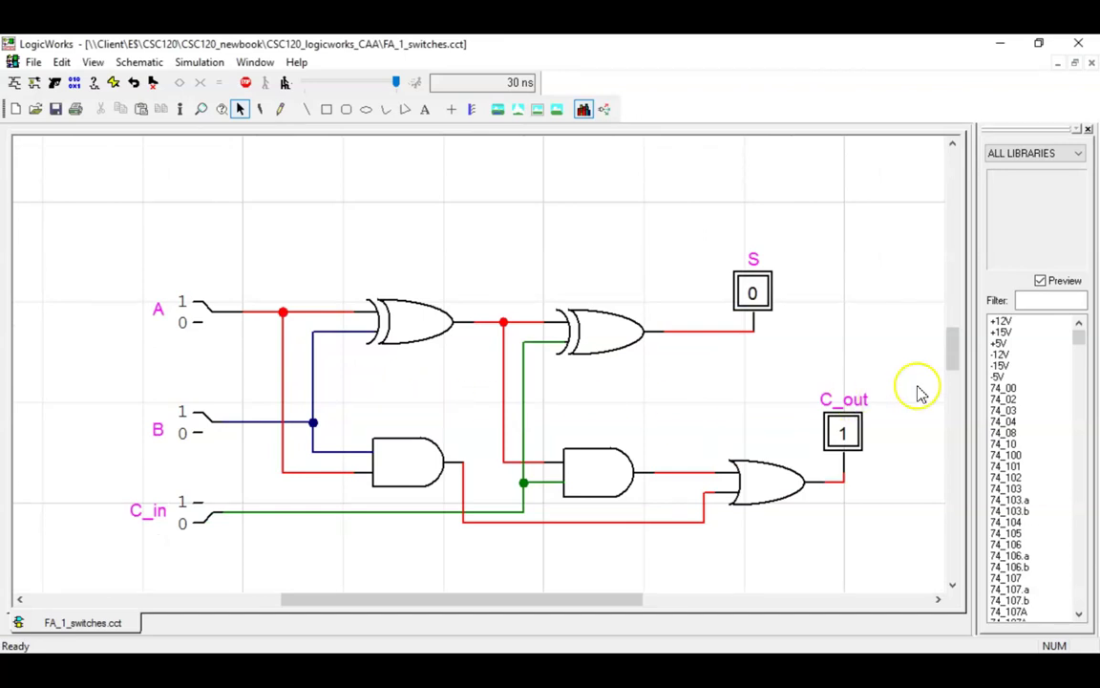
pyautogui.moveTo(952, 355); pyautogui.dragTo(954, 394)
pyautogui.scroll(3, 774, 277)
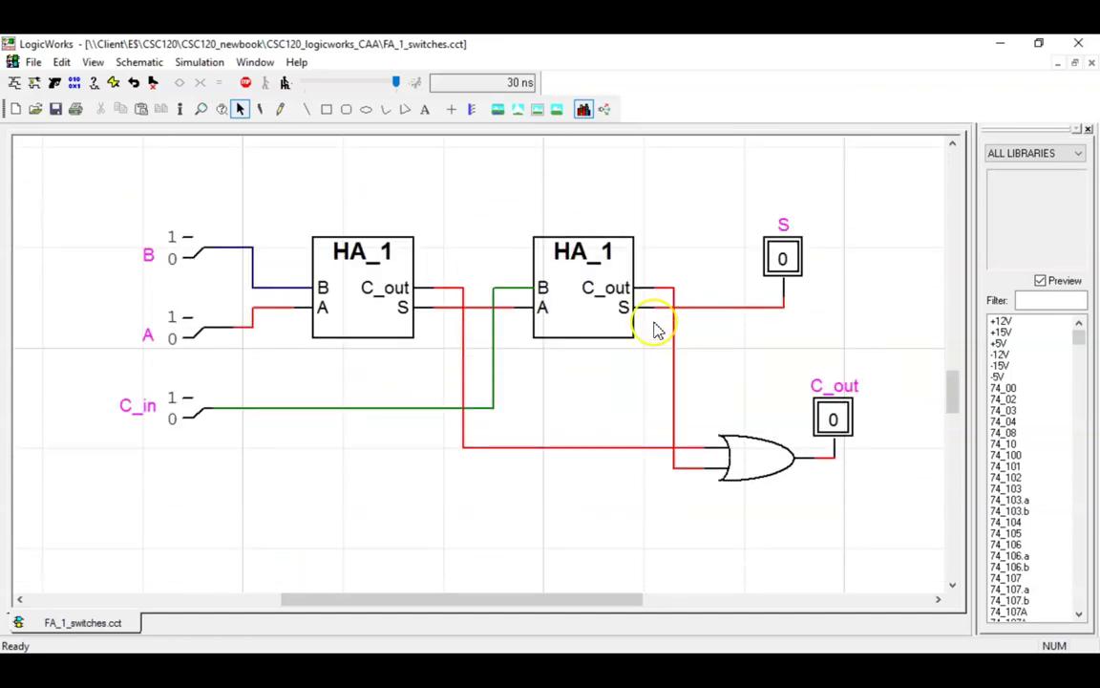
# - Open HA_1's internal XOR/AND circuit, select its XOR gate, then return to FA_1_switches.cct
pyautogui.scroll(-1, 648, 270)
pyautogui.scroll(-1, 647, 271)
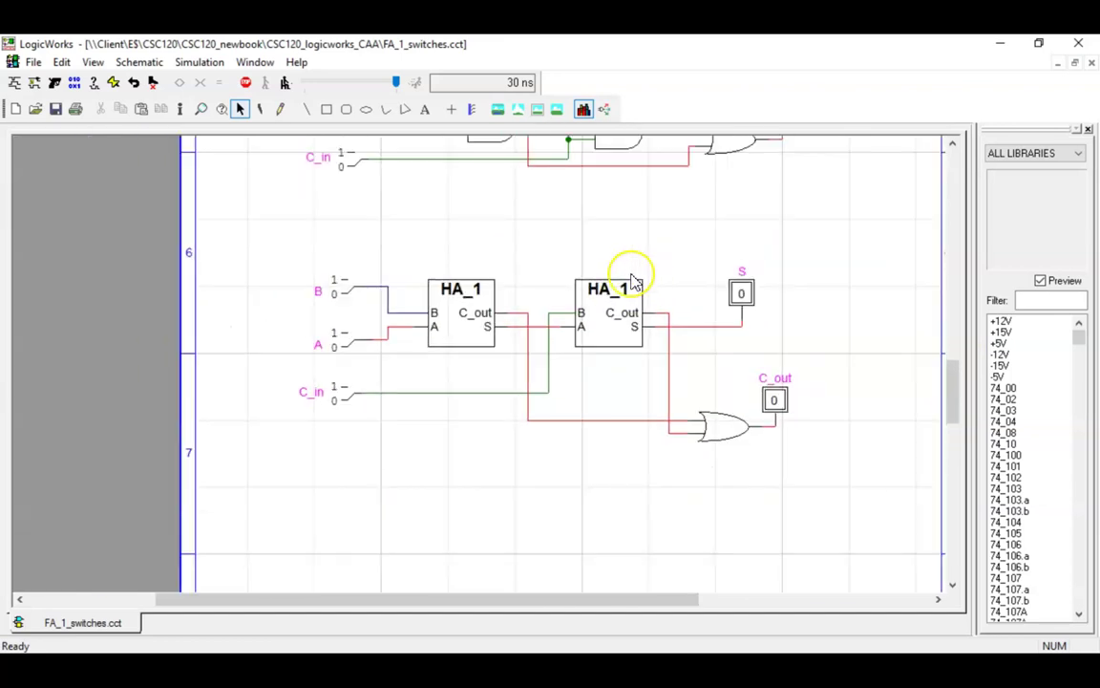
pyautogui.doubleClick(461, 323)
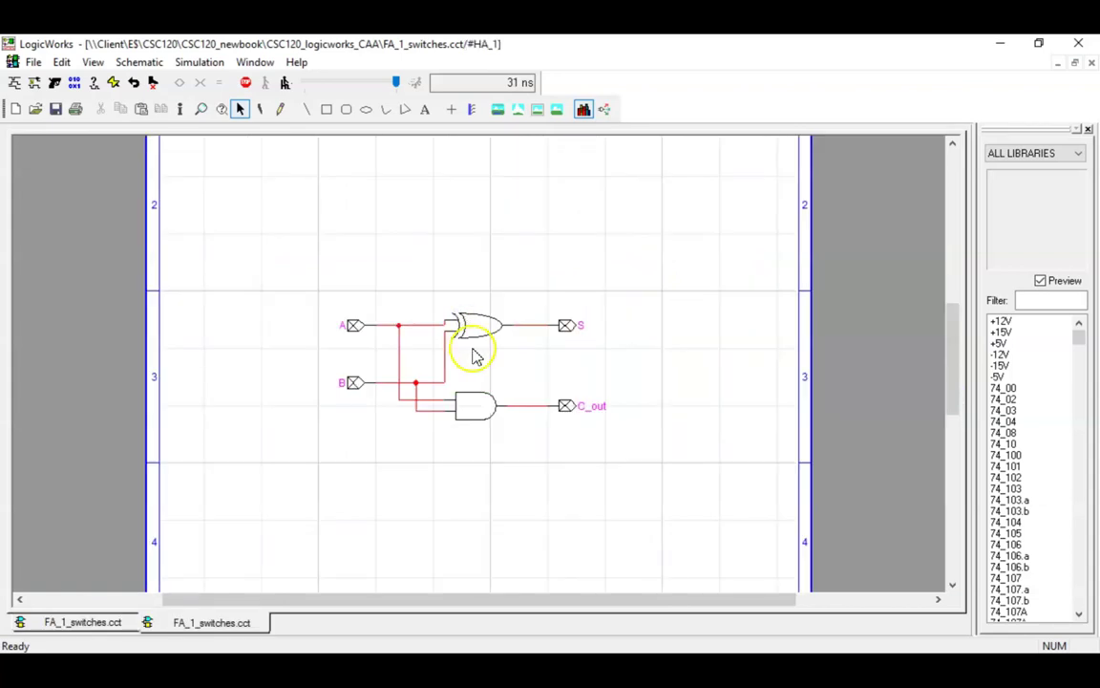
pyautogui.scroll(1, 460, 344)
pyautogui.click(470, 294)
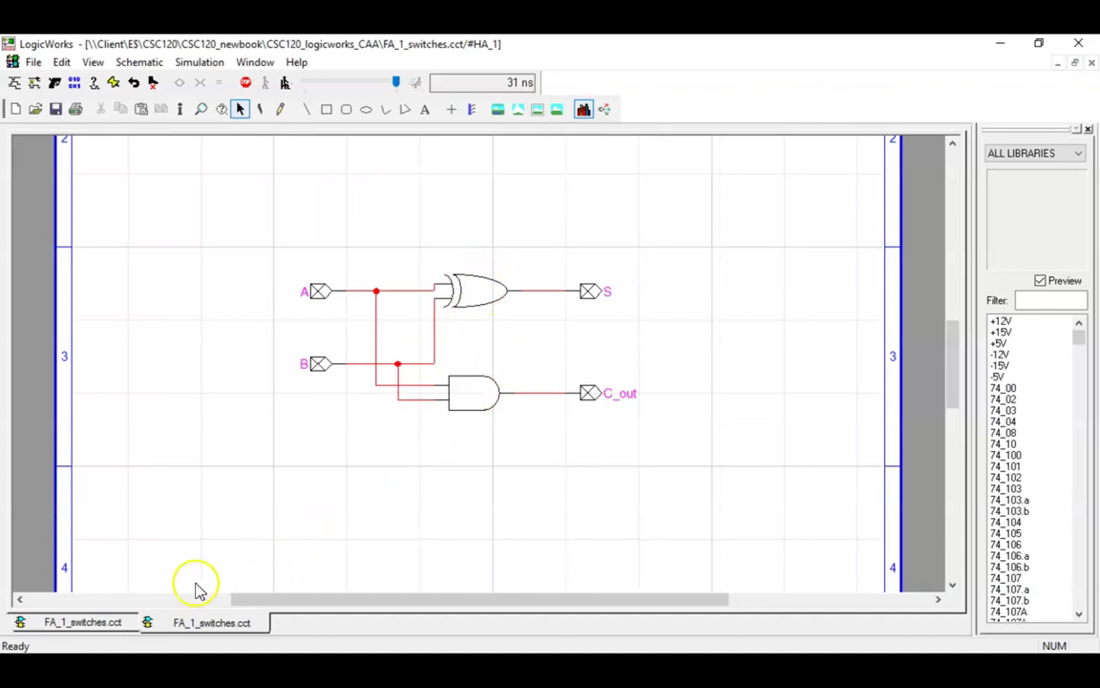
pyautogui.click(108, 625)
pyautogui.click(769, 375)
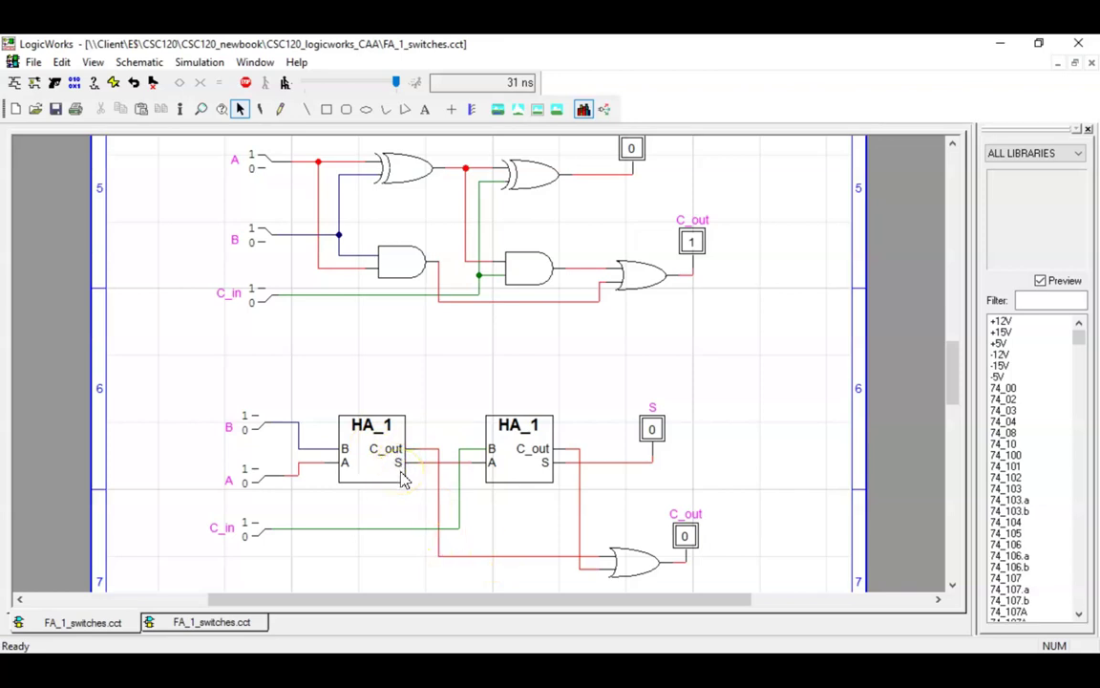
# - Switch B to 1, A to 1, C_in to 1, then B back to 0, checking S and C_out
pyautogui.scroll(-3, 430, 482)
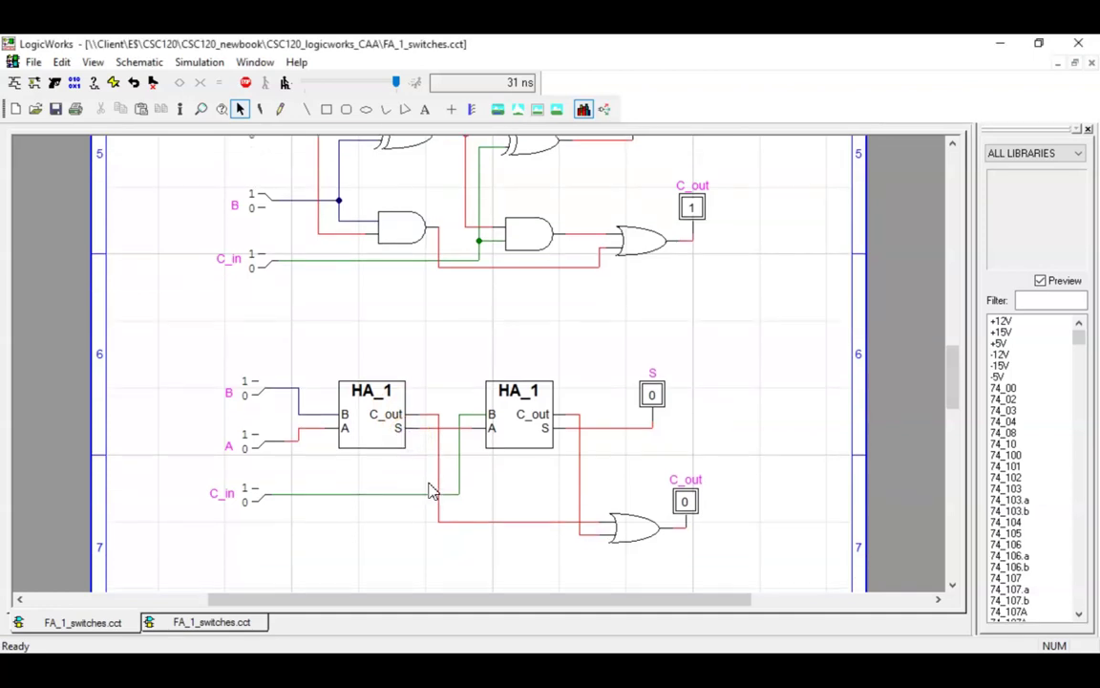
pyautogui.scroll(1, 342, 474)
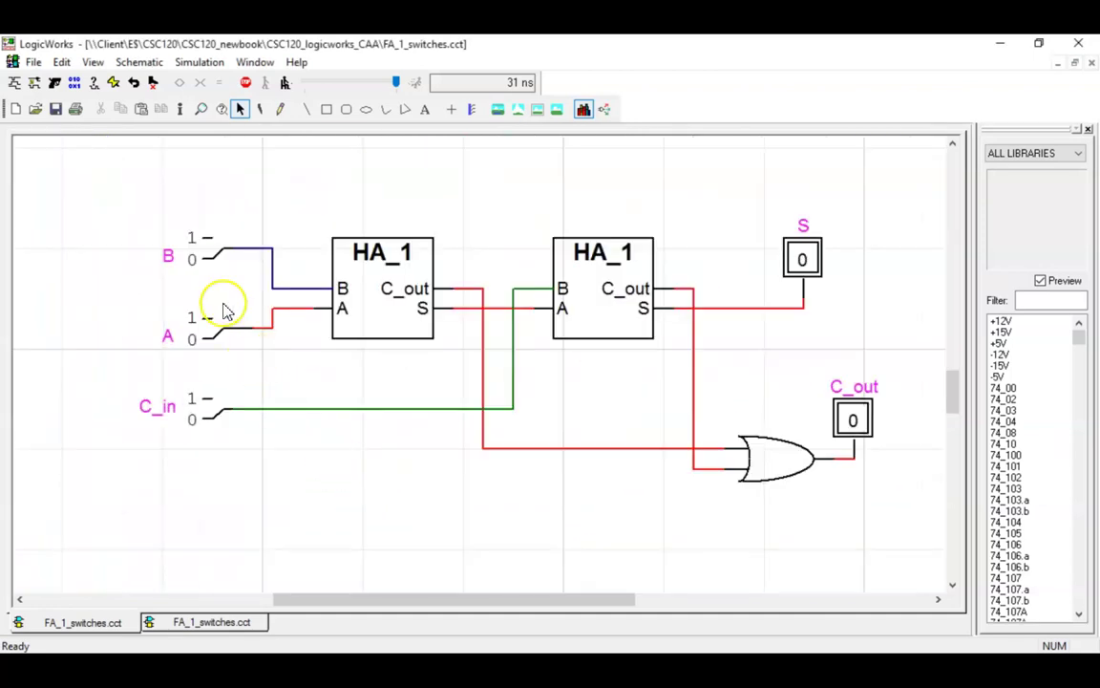
pyautogui.click(212, 250)
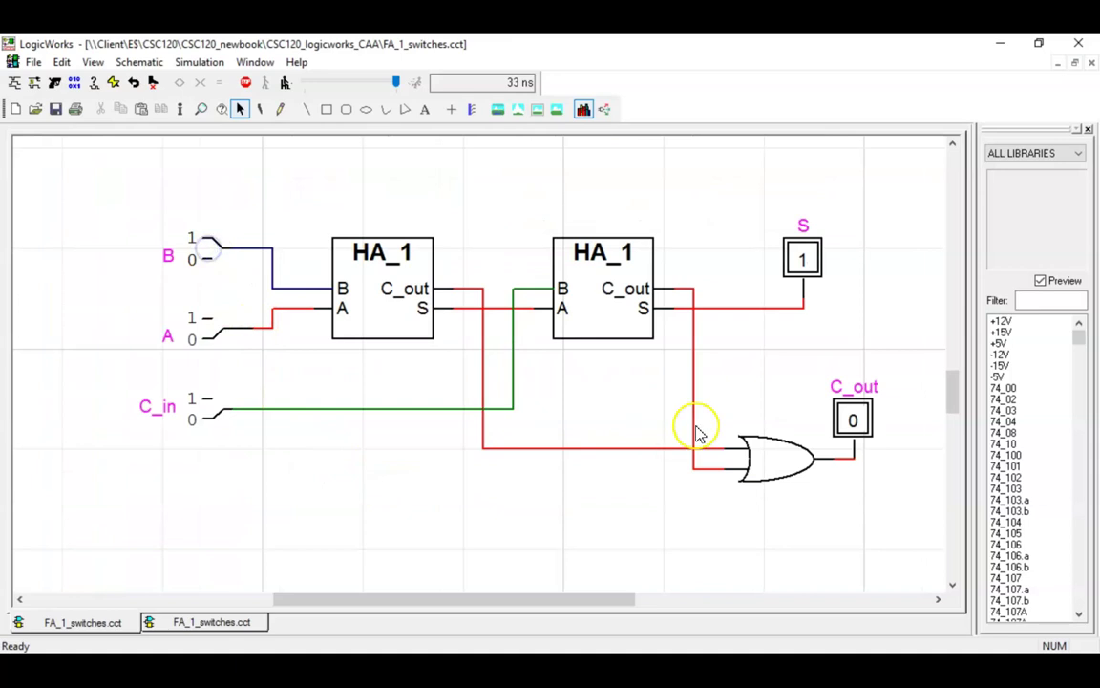
pyautogui.click(203, 329)
pyautogui.click(209, 406)
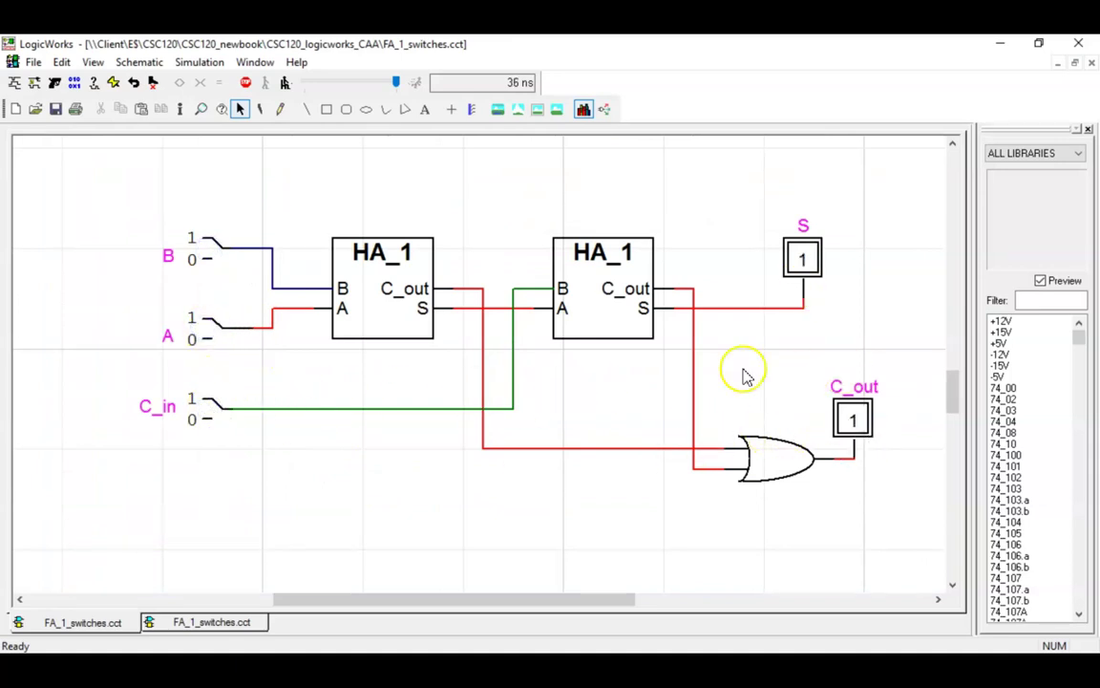
pyautogui.click(208, 243)
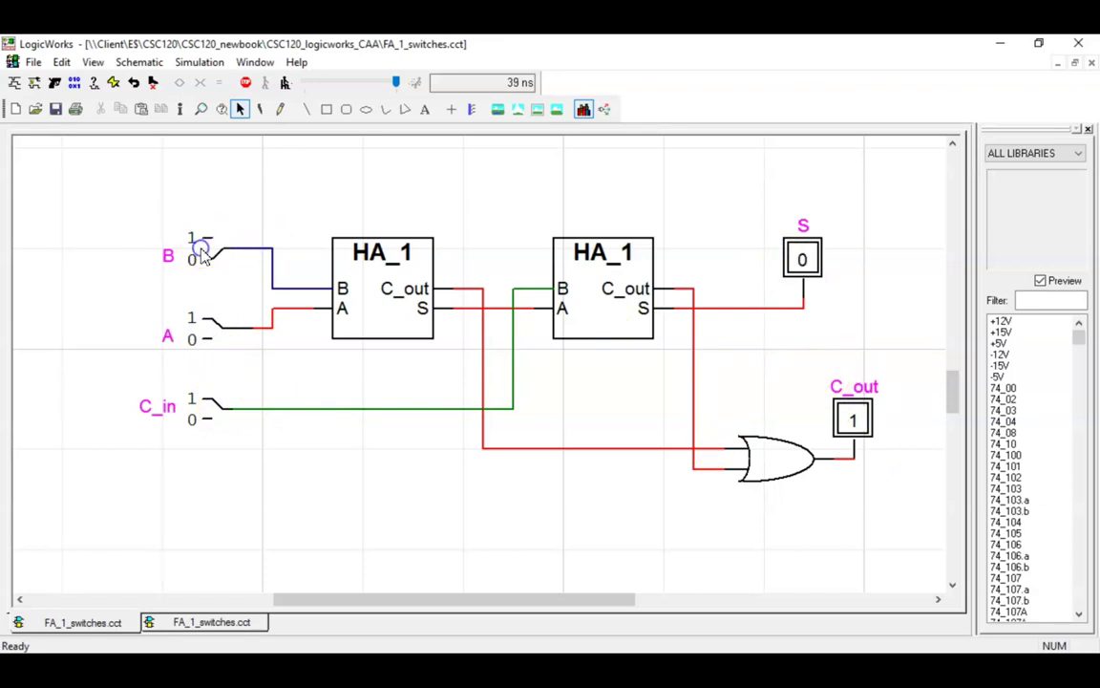